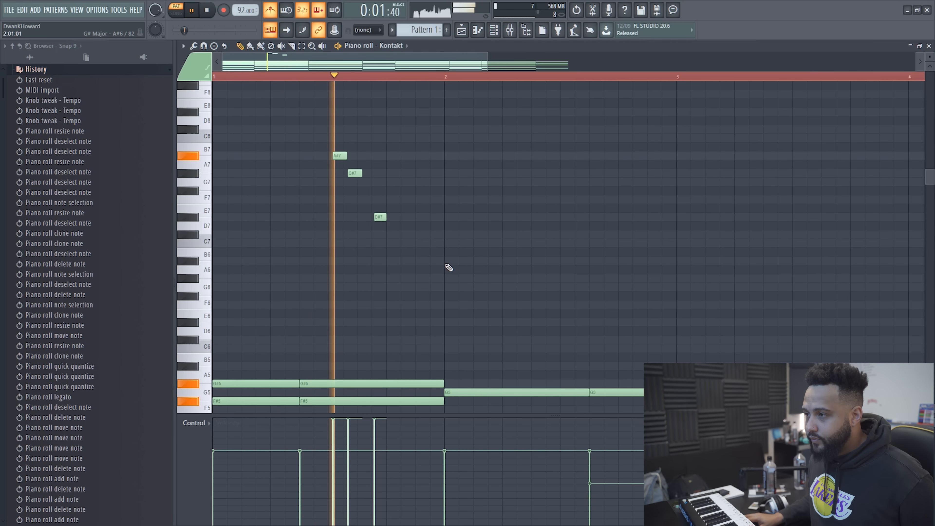
Step: Duplicate the three-note C7, A#6 and G#6 phrase from bar 2 to the start of bar 3
click(449, 261)
right_click(451, 261)
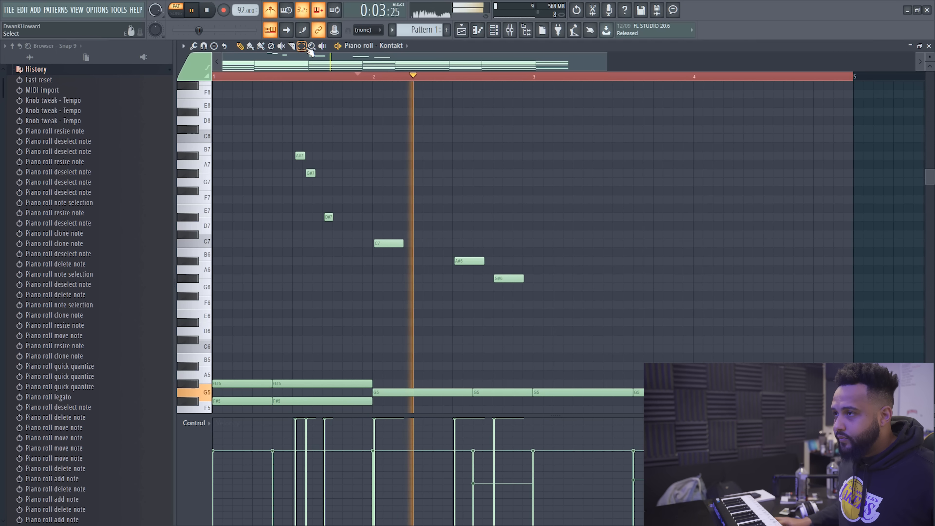
drag(391, 231, 616, 328)
key(p)
shift+drag(384, 244, 543, 243)
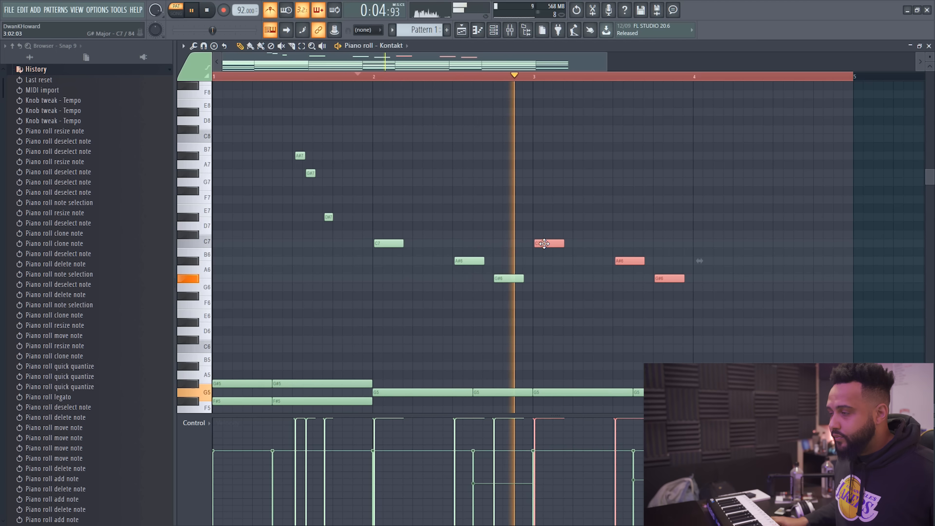
click(567, 222)
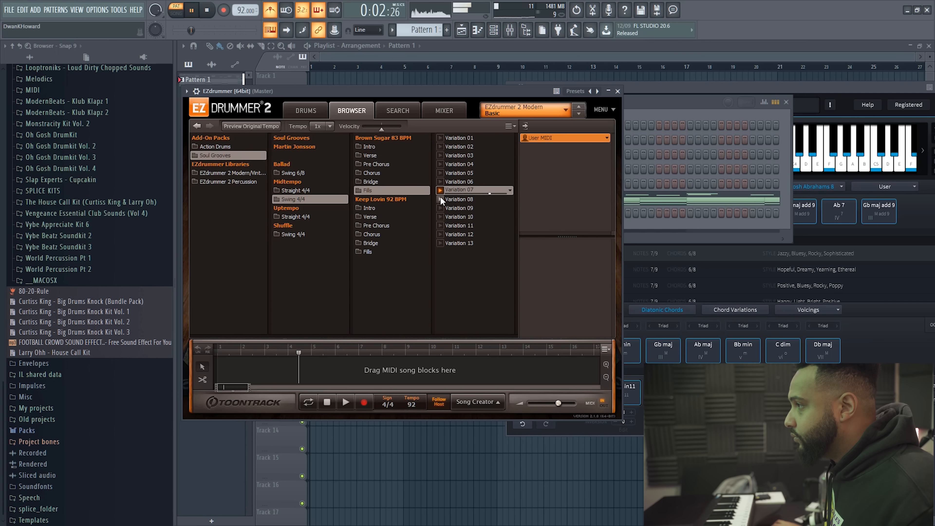
Step: Audition fill Variations 08, 09 and 10 of the Brown Sugar 83 BPM groove
click(440, 199)
click(439, 207)
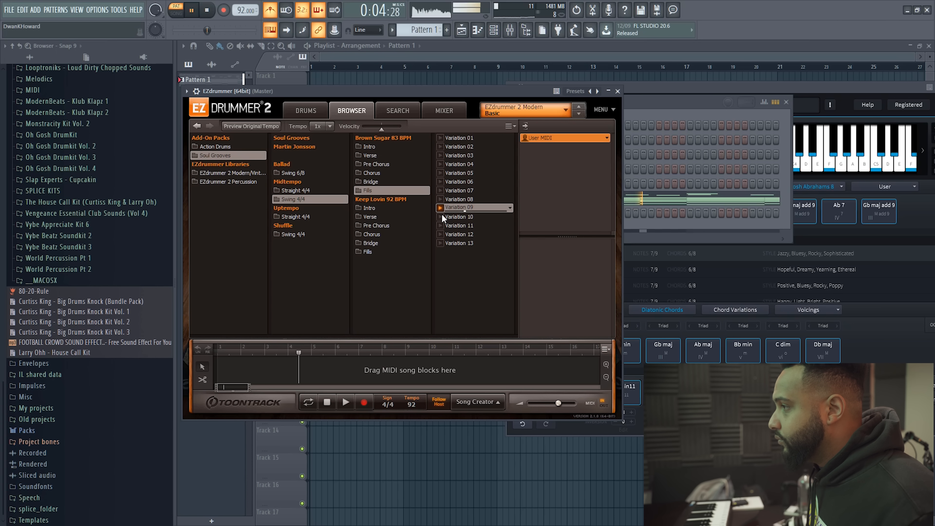
click(440, 216)
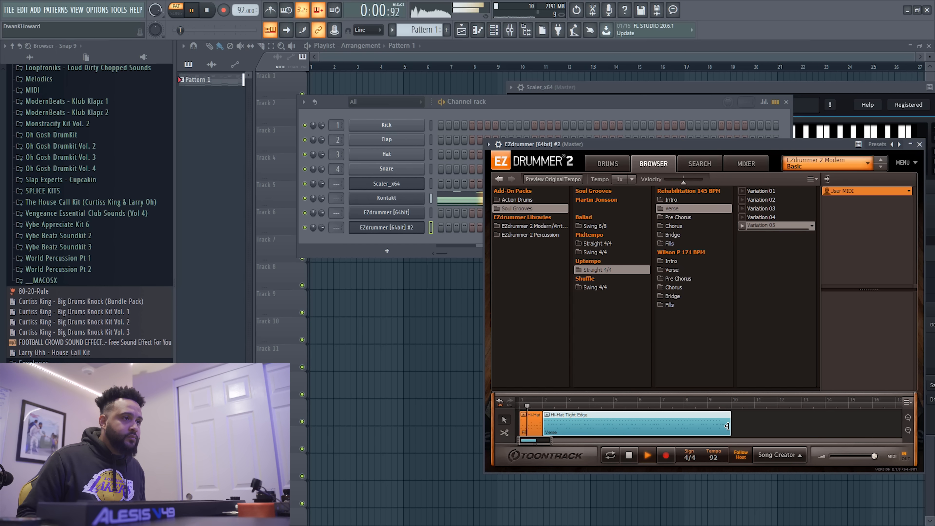
Step: Shorten the Hi-Hat Tight Edge verse block to end at bar 5 and audition Rehabilitation verse Variation 04
drag(725, 428, 612, 426)
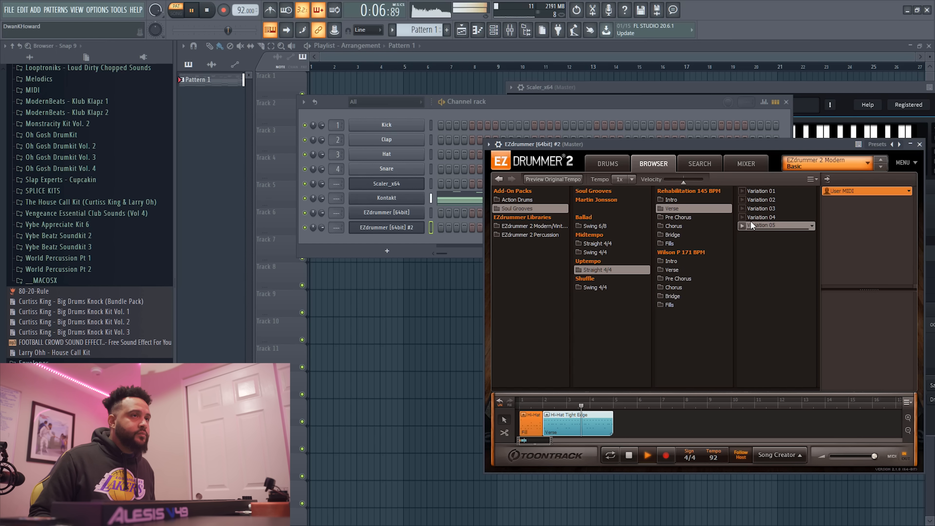
click(743, 217)
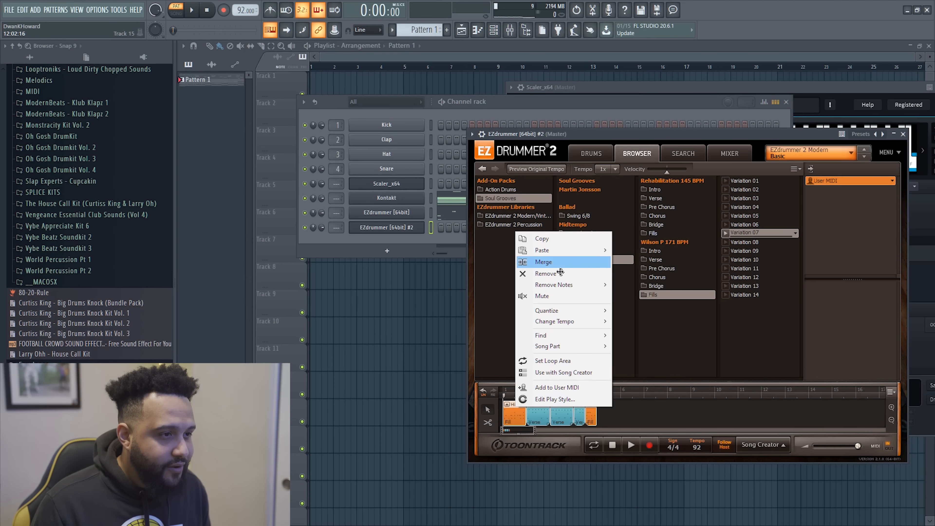
Step: Remove the groove blocks from the song track of EZdrummer [64bit] #2
click(560, 271)
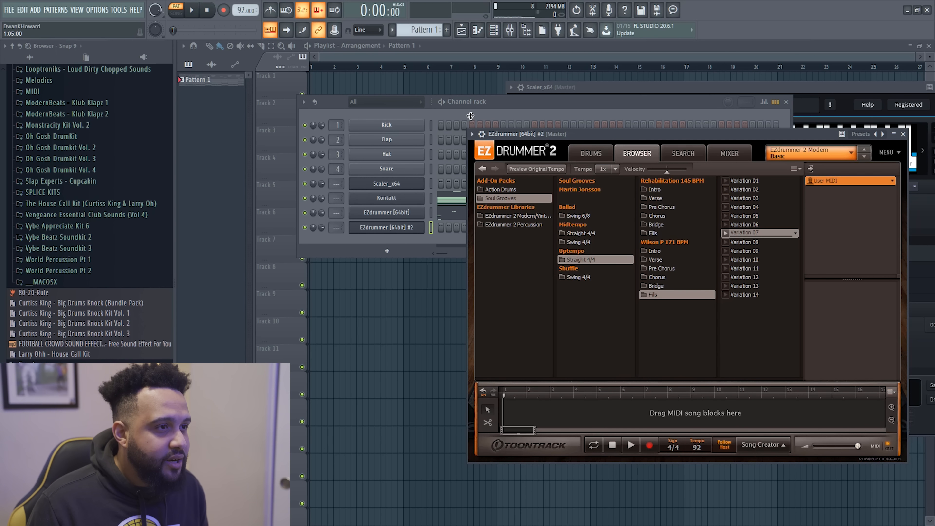
Step: Delete the whole row of C3 notes from the EZdrummer [64bit] channel and close its piano roll
click(514, 112)
click(451, 218)
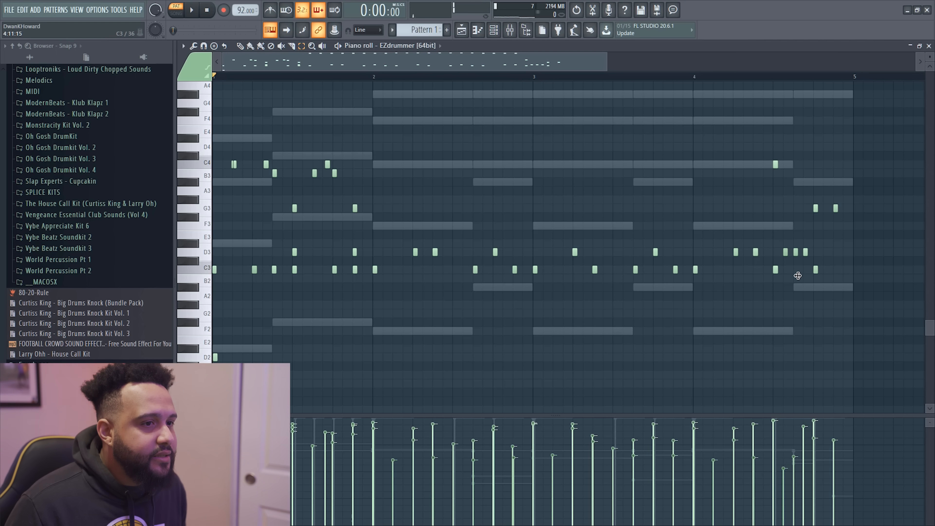
drag(848, 265, 213, 323)
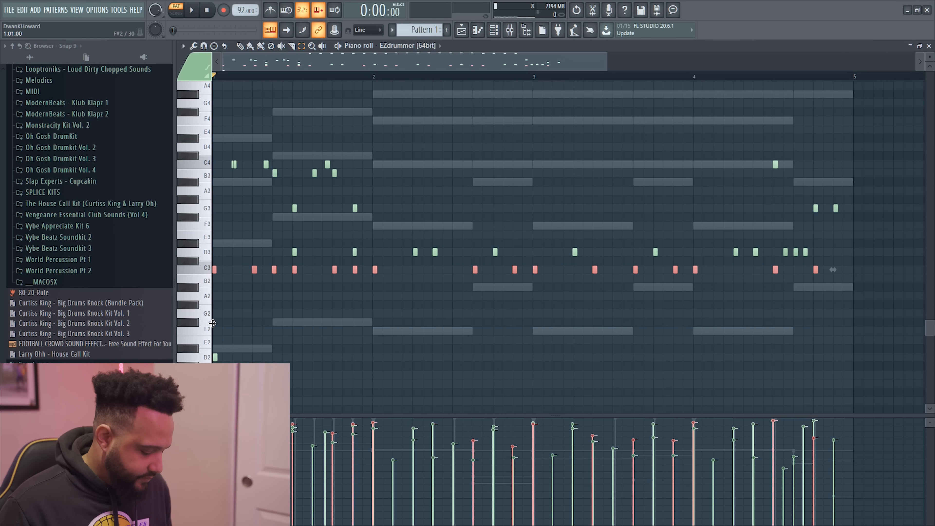
key(Delete)
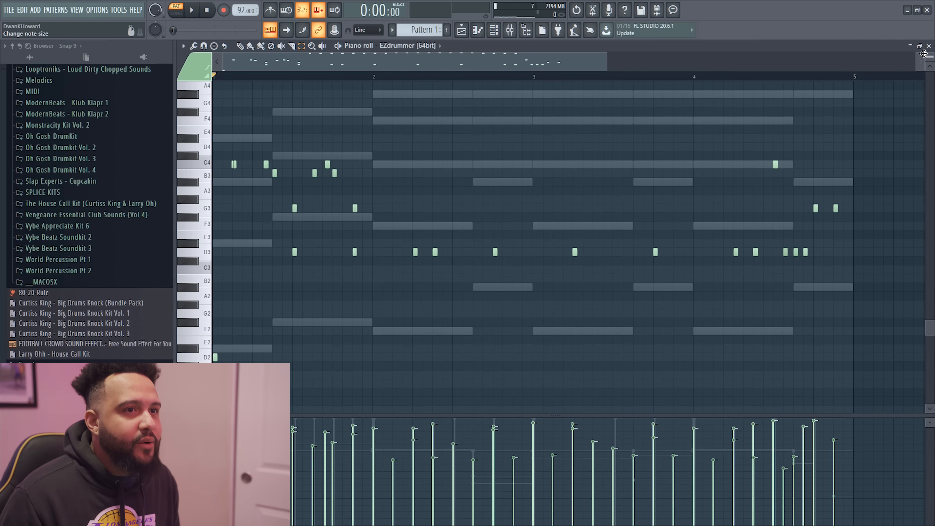
click(928, 46)
Step: Browse the Slap Experts - Cupcakin kit's kicks and load Kick 9 into the first channel
scroll(154, 208, up, 10)
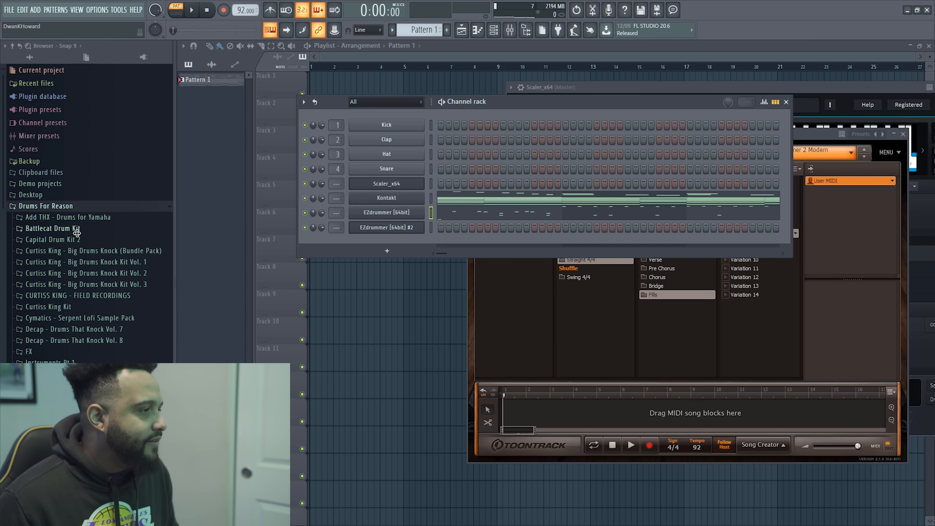
scroll(77, 233, down, 5)
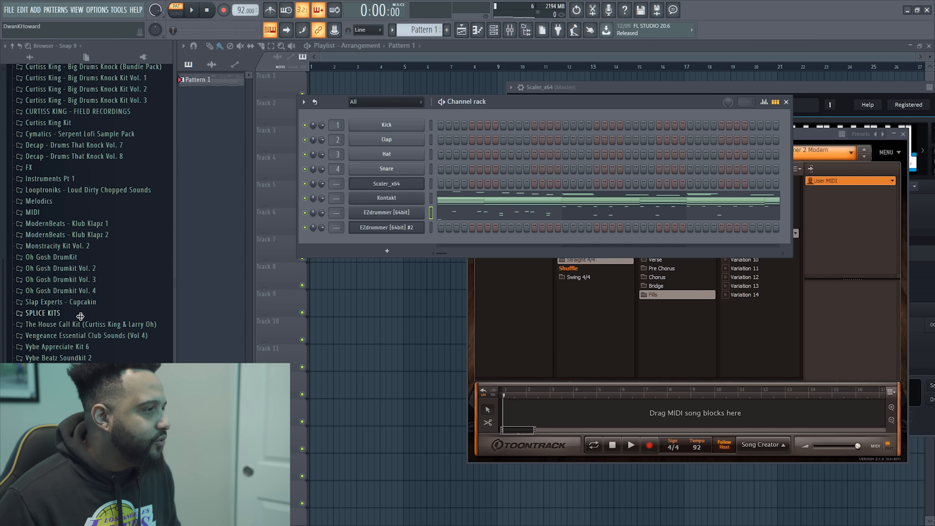
click(80, 302)
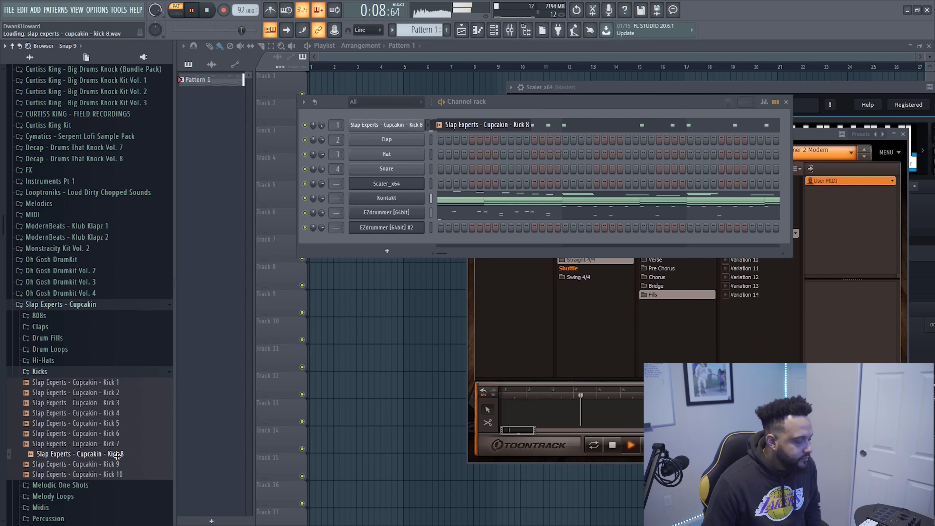
key(Up)
key(Down)
key(Down)
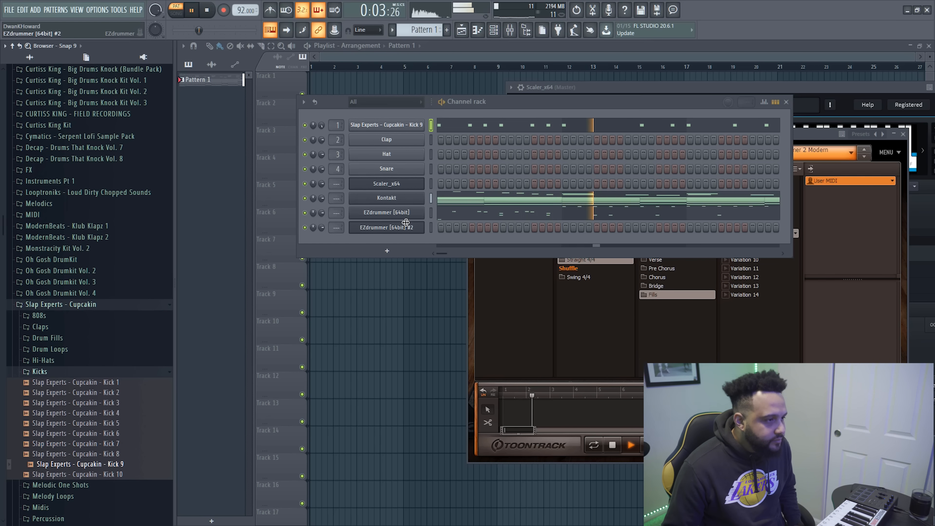
Step: Try to move the selected Pure Knock Snare notes to a higher pitch, then undo the move
click(448, 218)
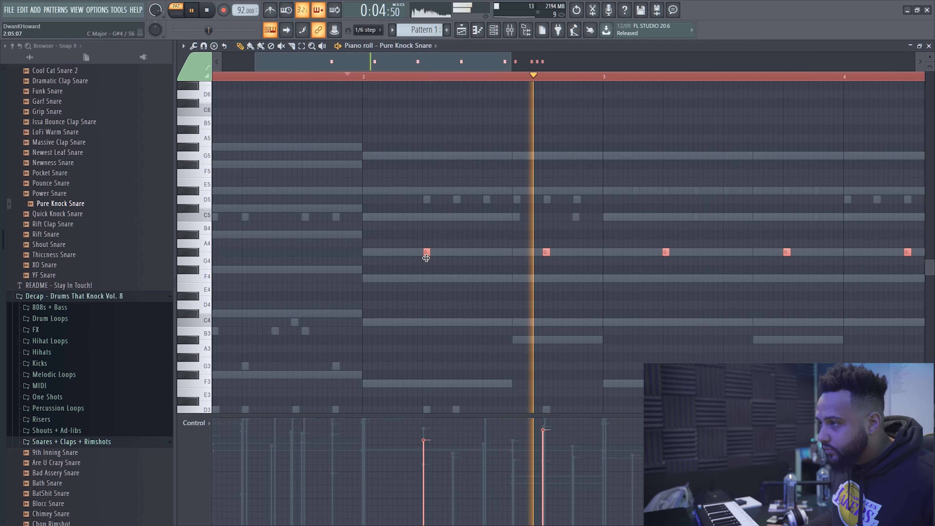
drag(426, 273, 424, 208)
key(ctrl+z)
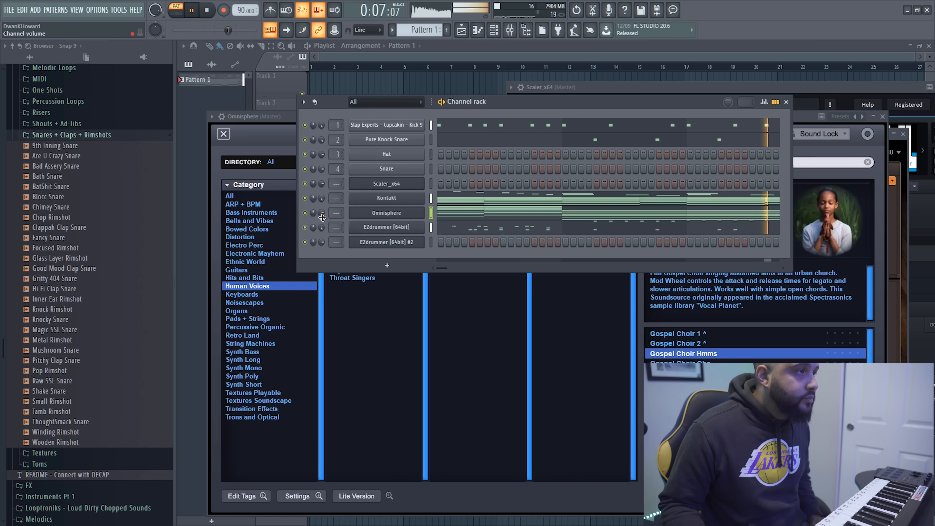
Step: Rename the Omnisphere channel to Choir
right_click(423, 209)
click(459, 235)
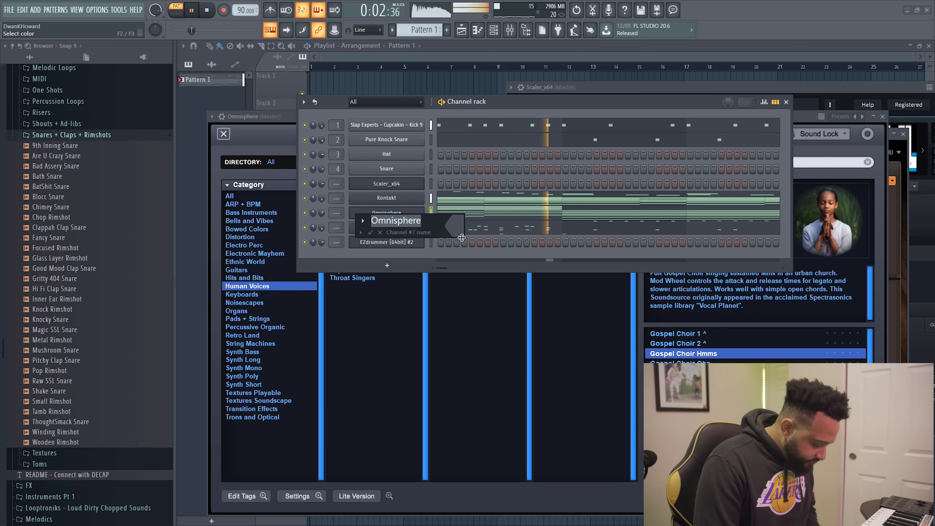
text(Cho)
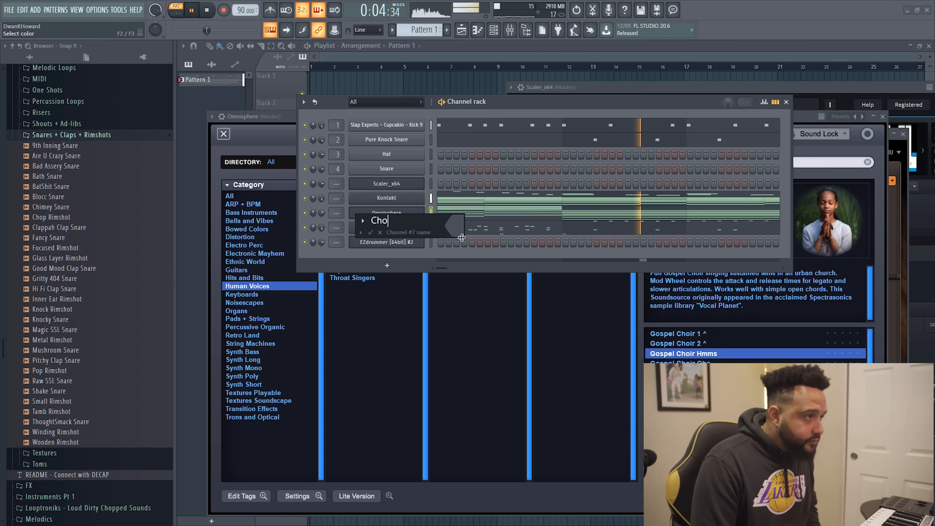
text(ir)
key(Return)
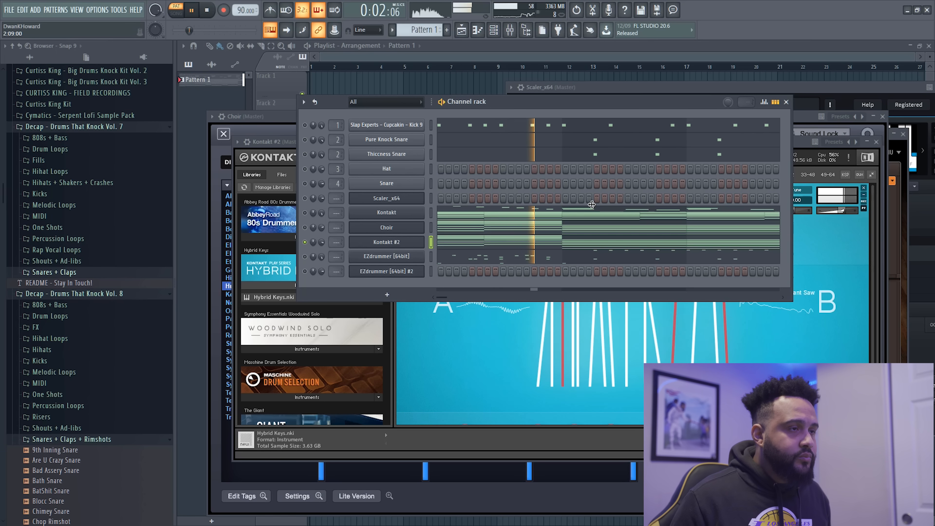
Step: Check the Kontakt #2 notes in the piano roll and unmute the Choir and Kontakt channels
click(478, 244)
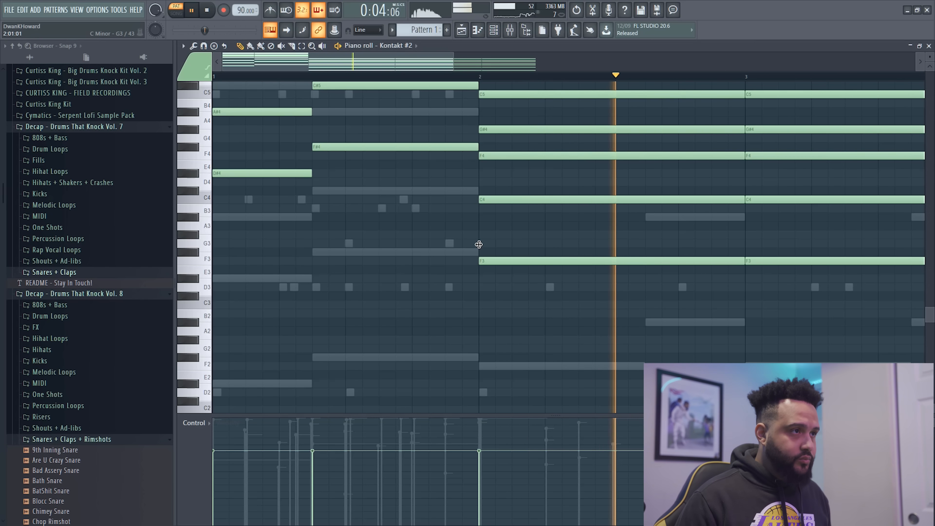
click(929, 46)
click(305, 228)
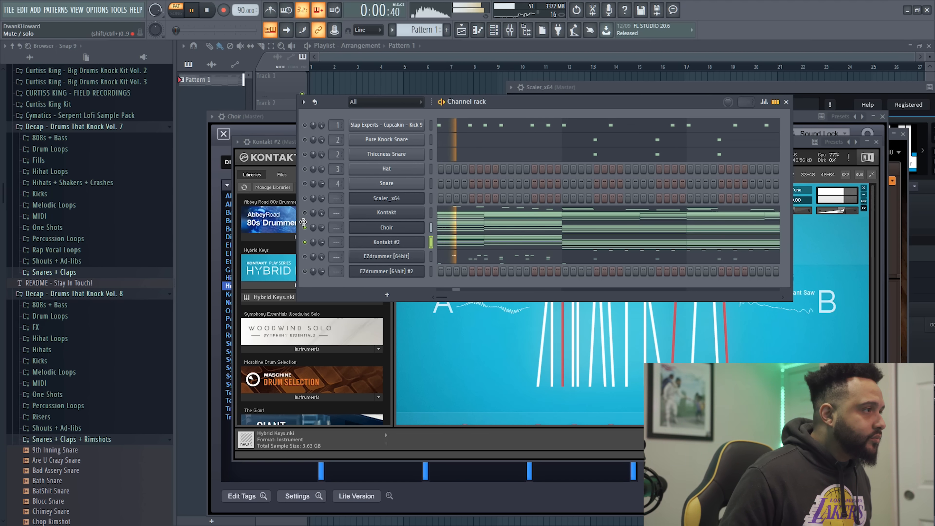
click(304, 214)
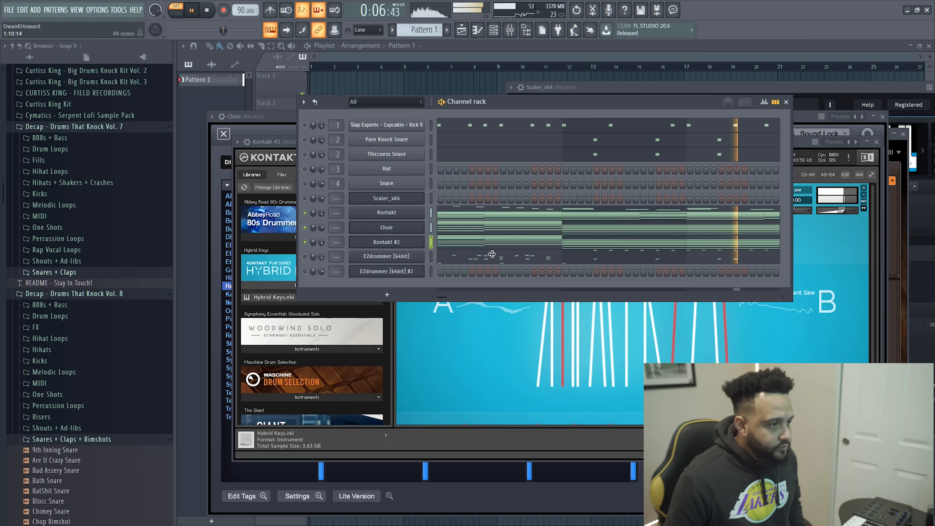
Step: Rename the Kontakt #2 channel to Synth
right_click(378, 245)
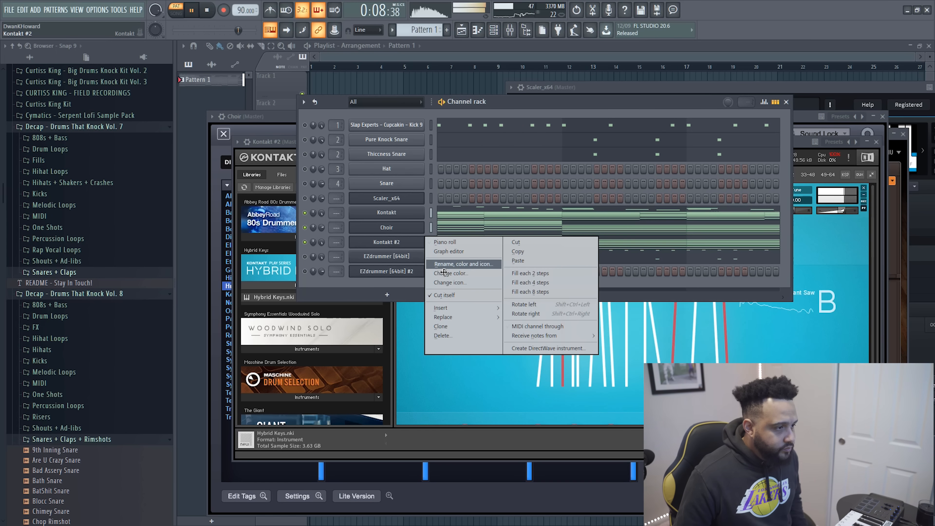
click(445, 264)
text(Synth)
key(Return)
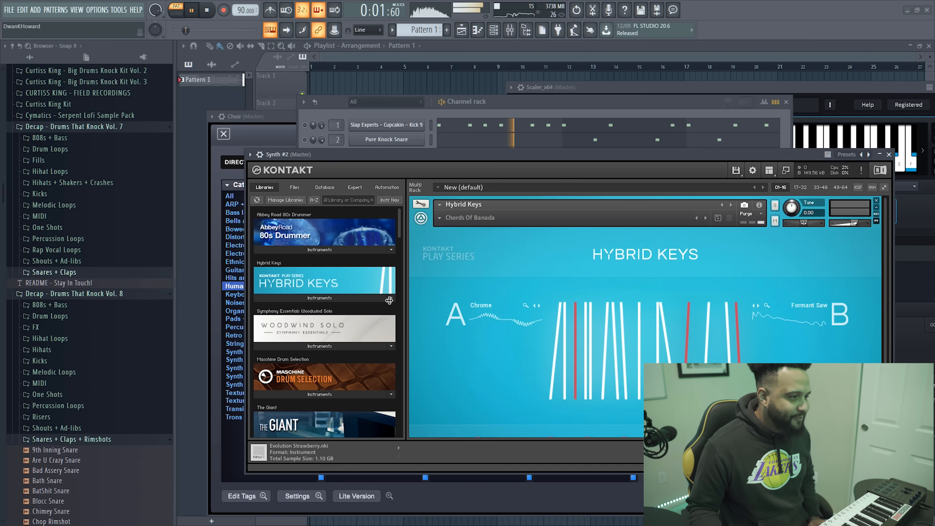
Step: Find the Session Horns Pro library in Kontakt and browse its Solo Instruments folder
scroll(351, 383, down, 10)
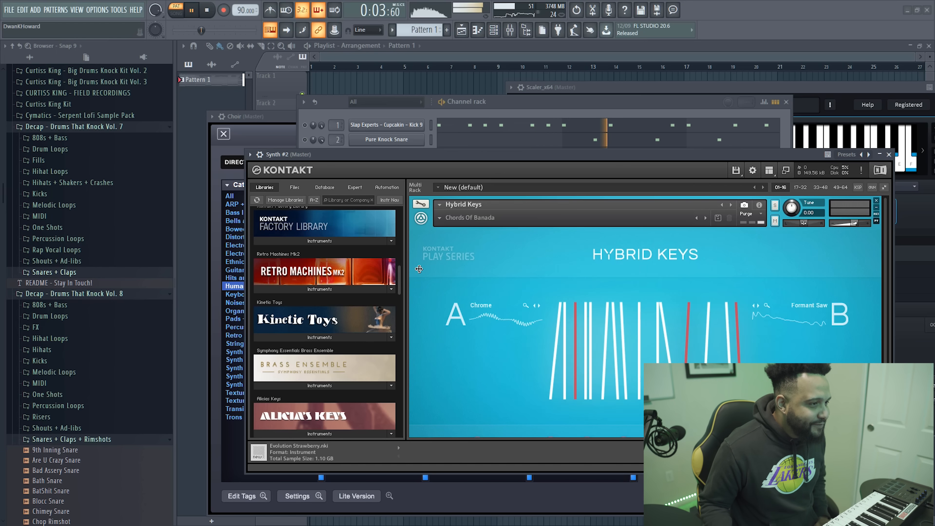
drag(400, 280, 400, 335)
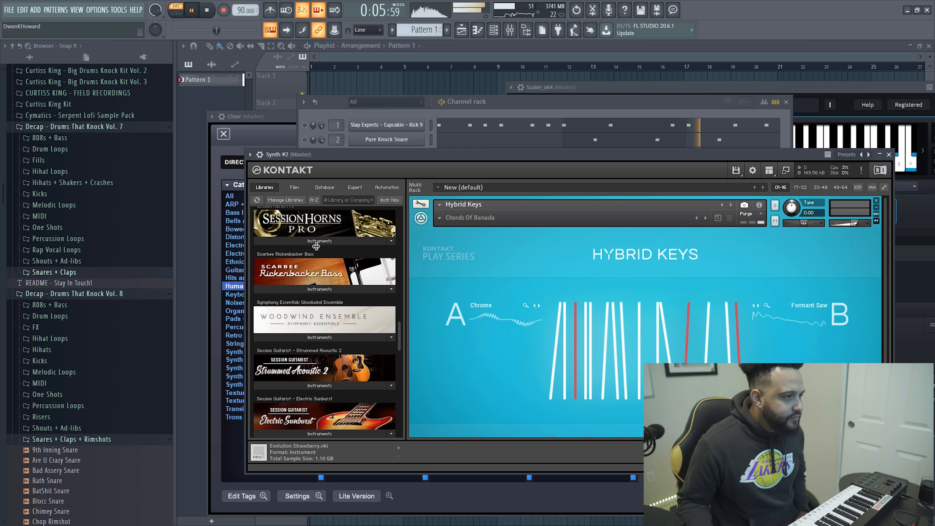
click(316, 242)
click(302, 272)
double_click(290, 253)
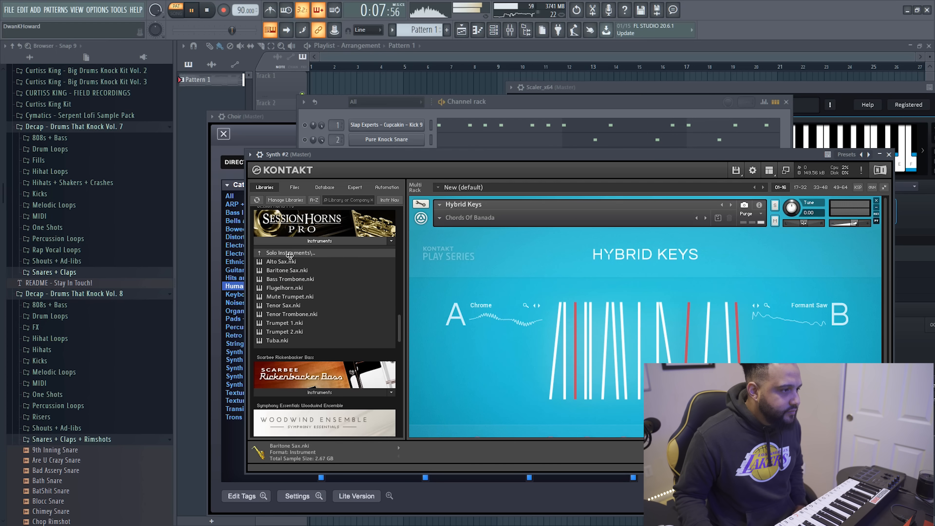
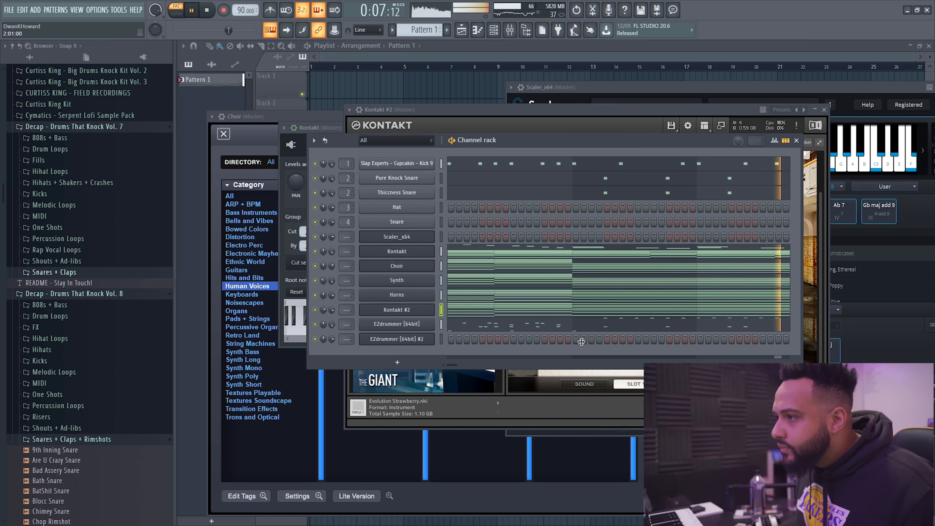
Step: Open the note pattern of the EZdrummer [64bit] channel in the piano roll
click(576, 325)
scroll(394, 217, down, 15)
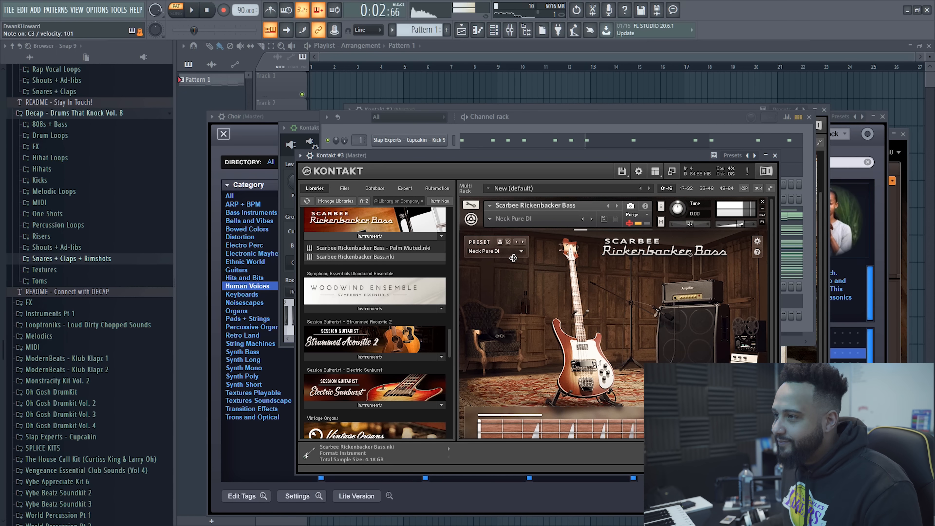
Step: Open the piano roll of the Kontakt #3 bass channel and close it again
click(520, 134)
right_click(444, 284)
click(458, 287)
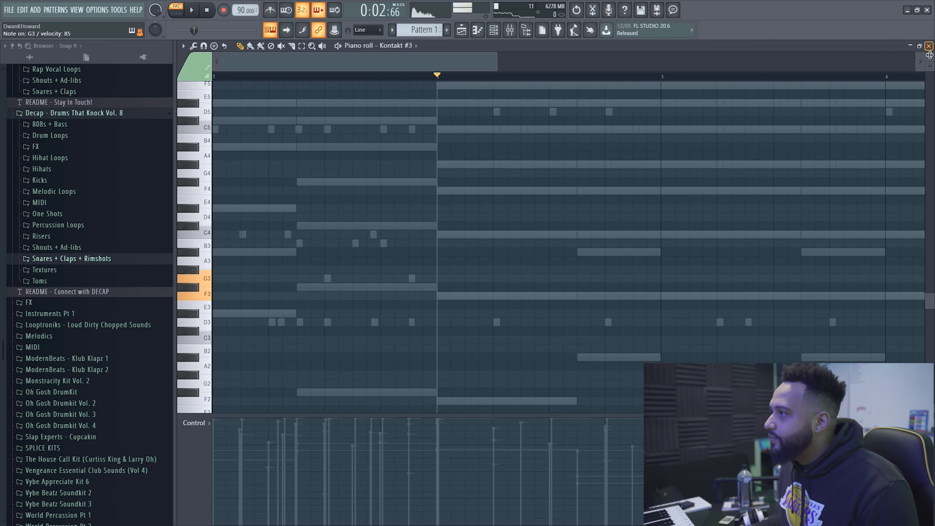
click(930, 49)
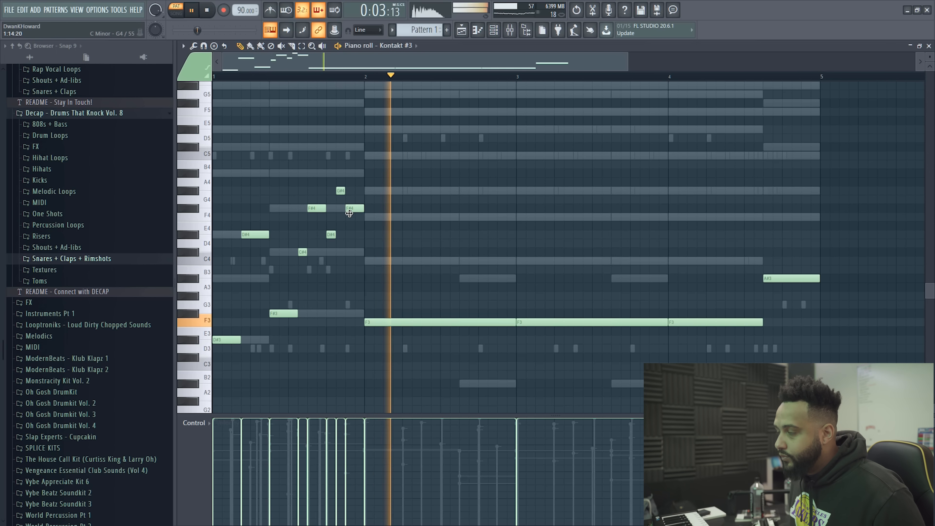
Step: Restart playback and review the Kontakt #3 bass line in its piano roll
key(space)
key(space)
scroll(493, 287, down, 1)
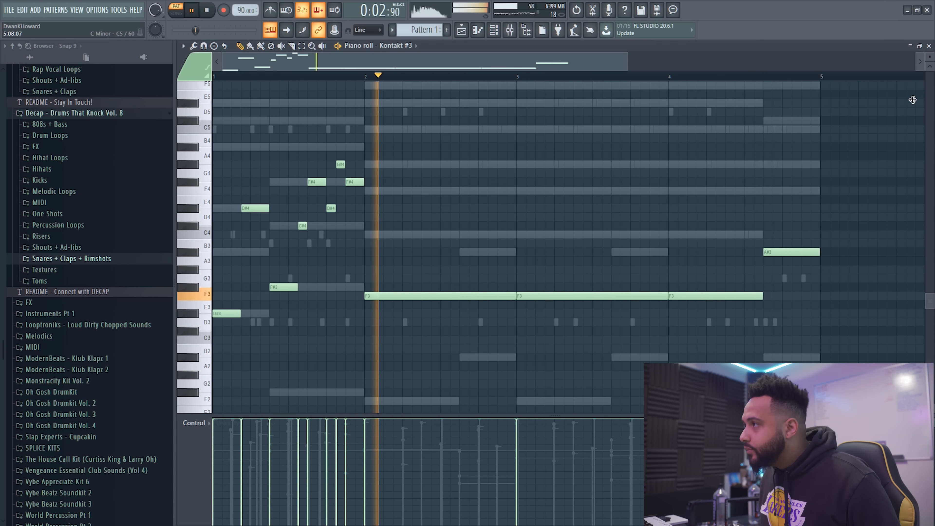
click(929, 46)
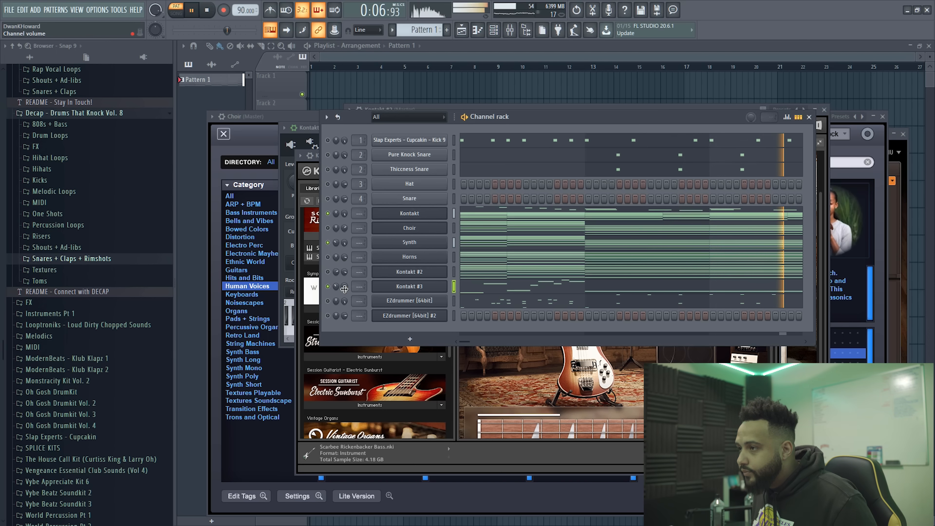
click(480, 291)
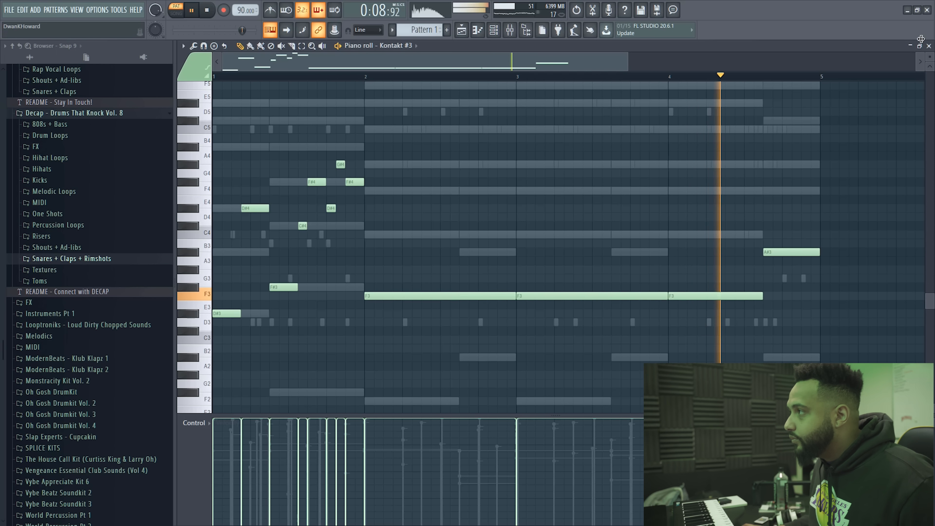
Step: Close the Kontakt #3 piano roll and the Vox - Worm channel settings, and open the Vox - Worm channel in the piano roll
click(929, 46)
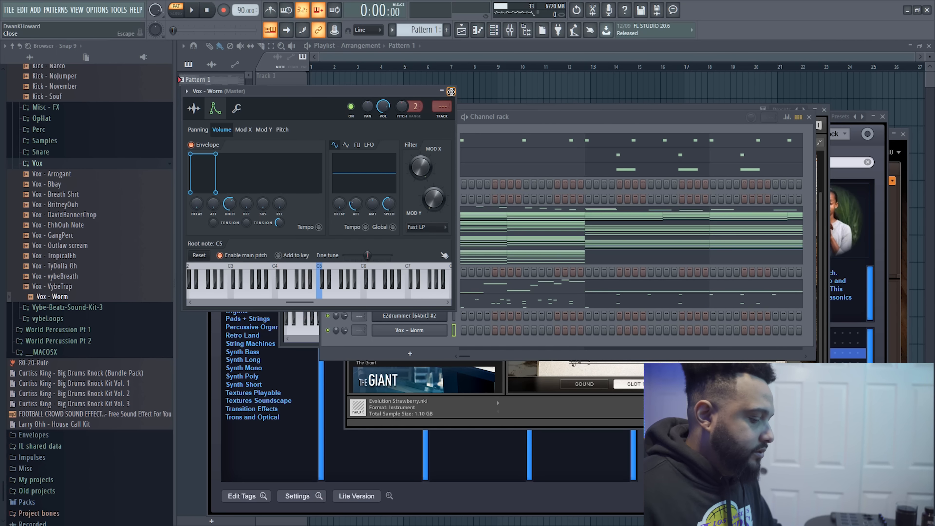
click(451, 92)
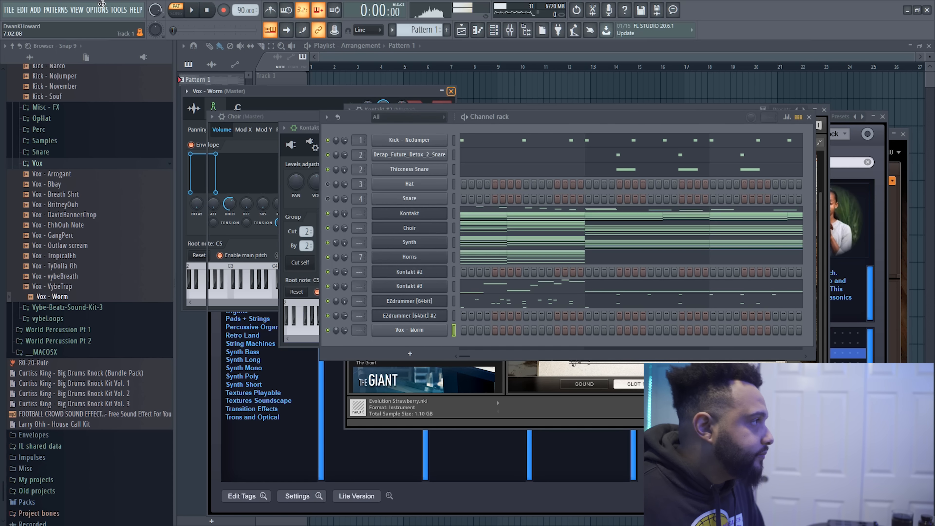
right_click(413, 338)
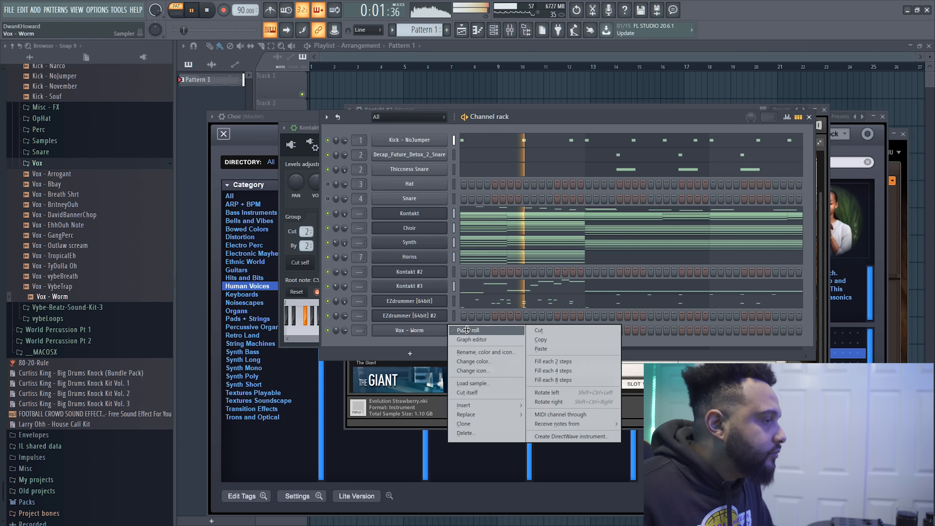
click(457, 341)
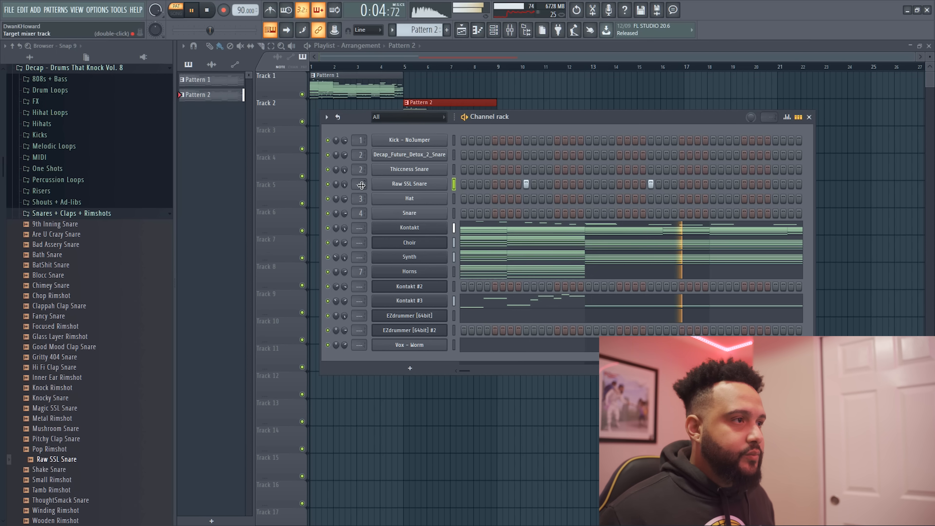
Step: Open the Raw SSL Snare channel of Pattern 2 in the piano roll
right_click(408, 186)
click(460, 187)
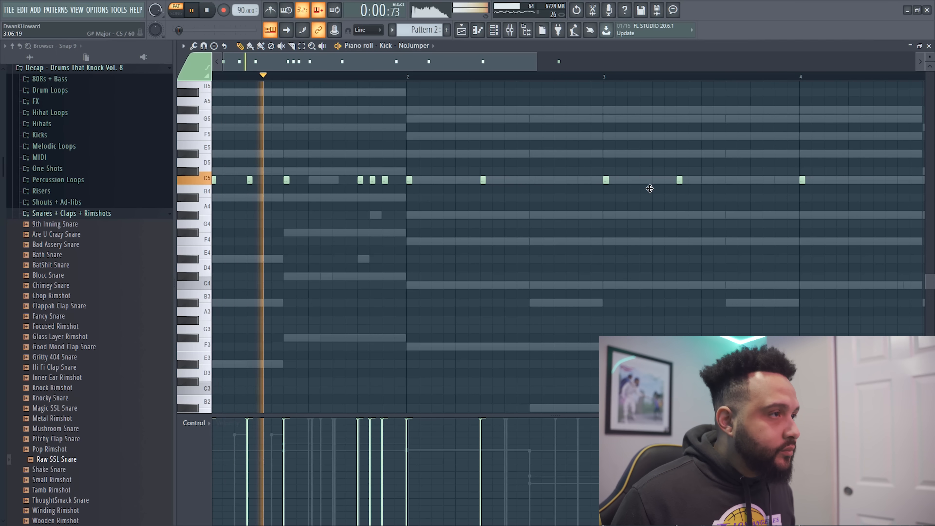
Step: Add kick hits at the end of bar 3 and in bar 4 of the Kick - NoJumper pattern and close its piano roll
drag(424, 62, 552, 66)
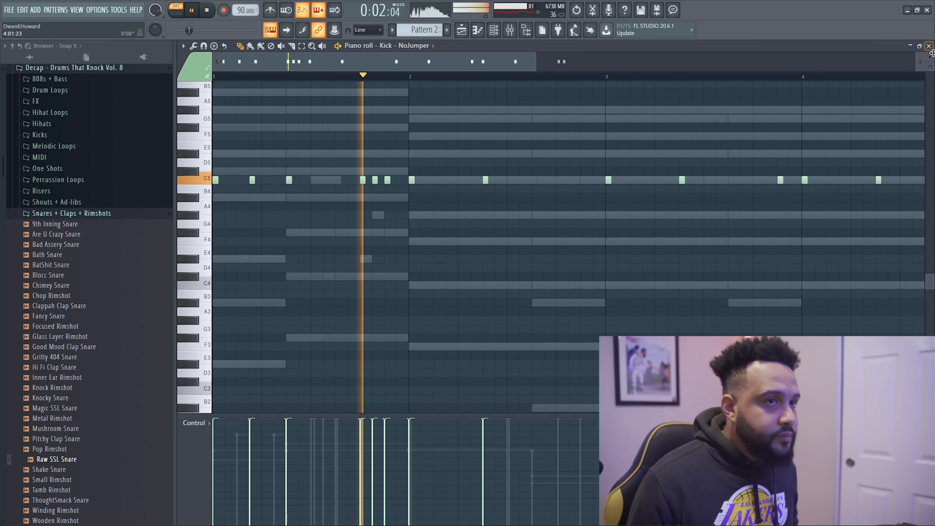
click(920, 46)
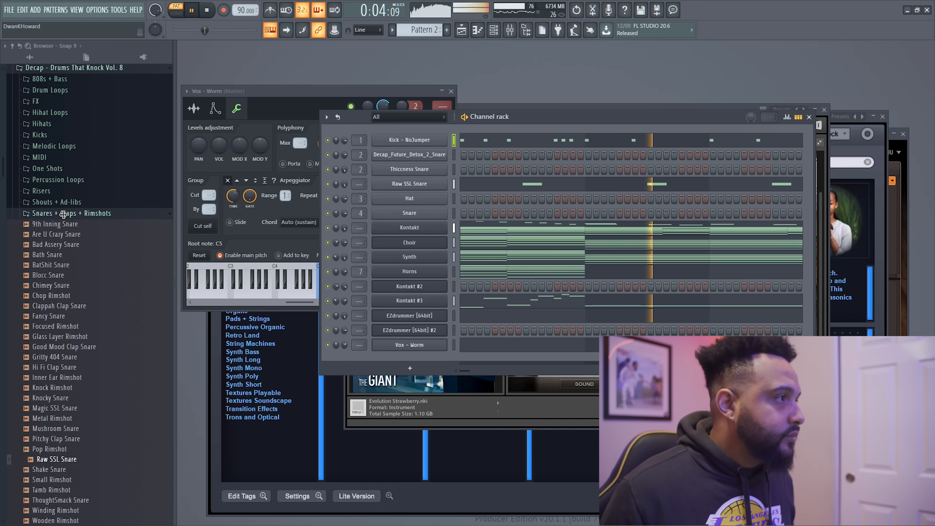
Step: Collapse the Snares + Claps + Rimshots folder and open the Hihats folder of Decap - Drums That Knock Vol. 8
click(64, 213)
click(56, 124)
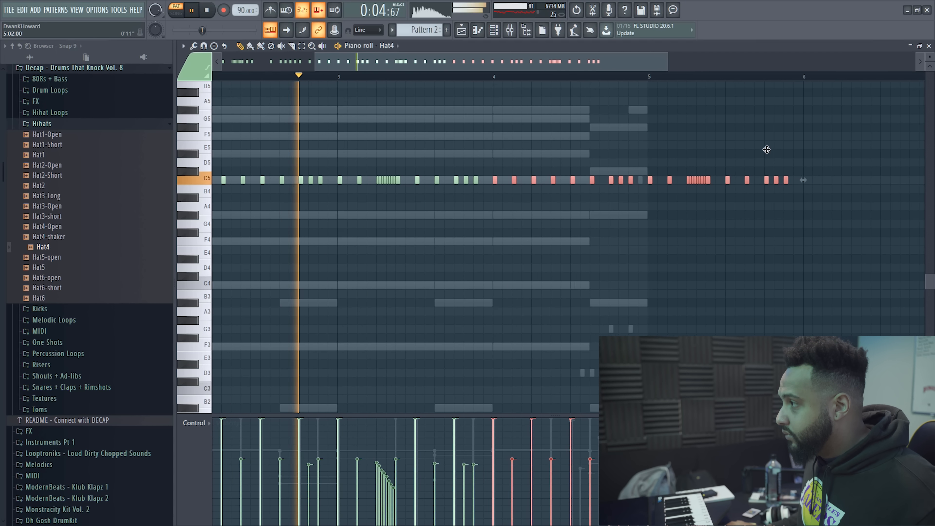
Step: Remove the Hat4 notes past bar 4, add a quick hat roll early in bar 4, and close the piano roll
drag(789, 186, 645, 183)
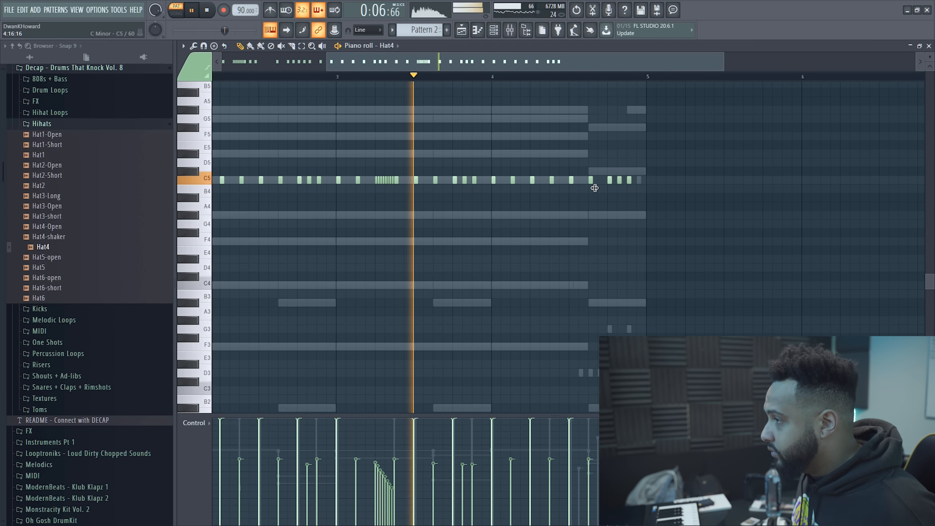
click(520, 184)
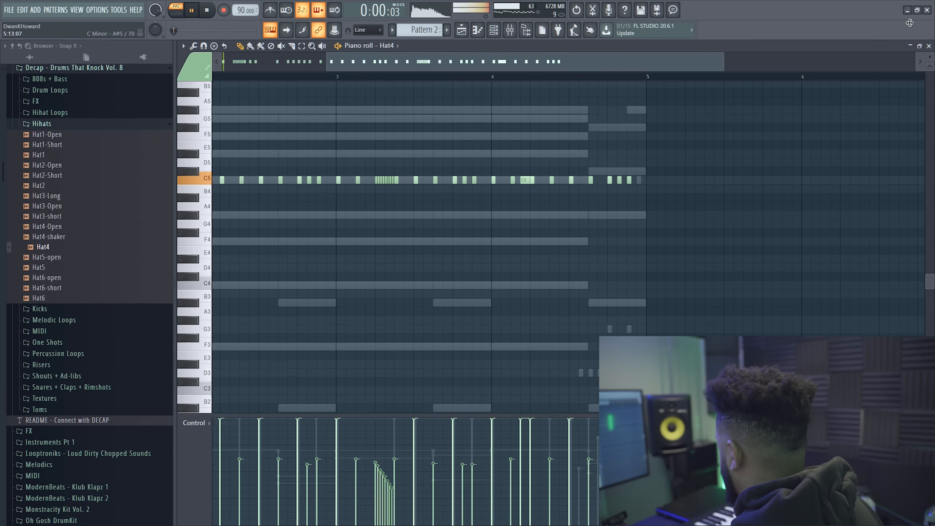
click(930, 46)
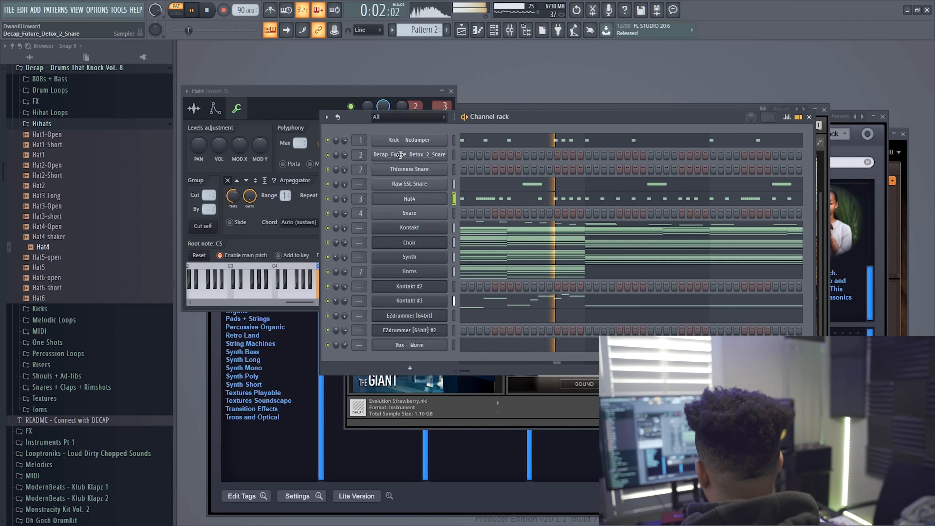
Step: Open the 808s + Bass folder of Decap - Drums That Knock Vol. 7 in the sample browser
scroll(114, 267, up, 10)
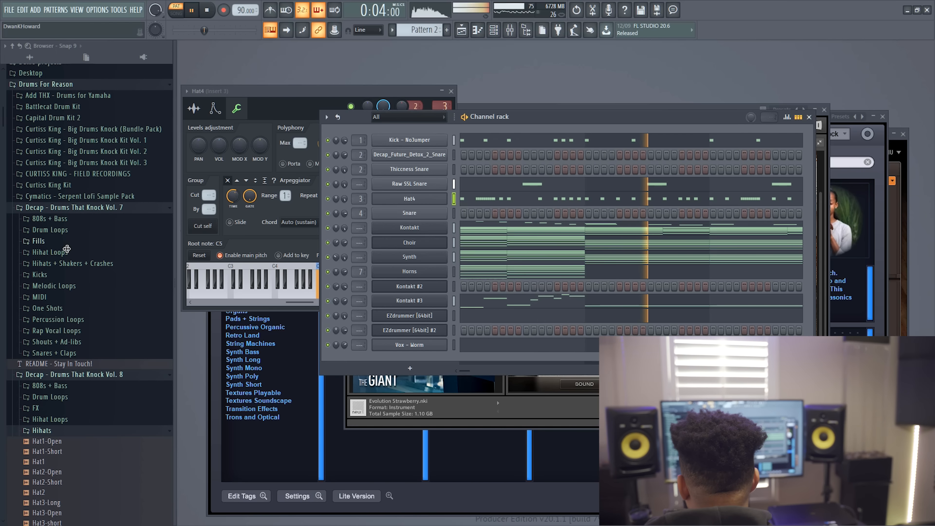
click(63, 219)
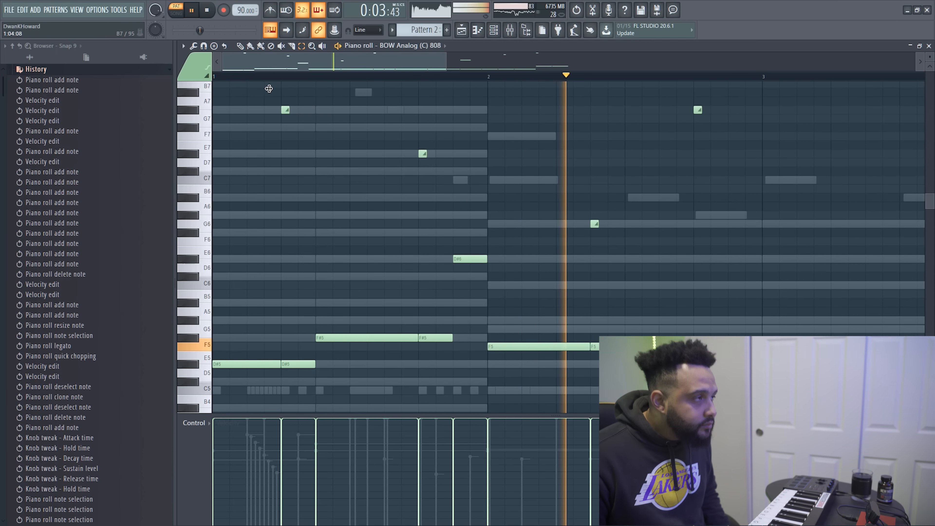
Step: Restart playback, lower the bar 2 slide note of the BOW Analog (C) 808 bass line to C6, and check the remaining bars
key(space)
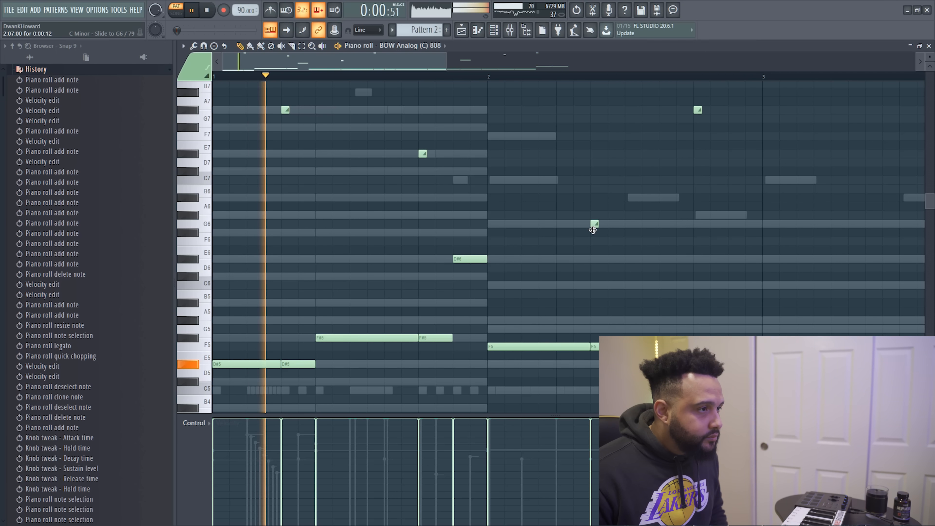
scroll(587, 184, down, 4)
drag(593, 122, 594, 180)
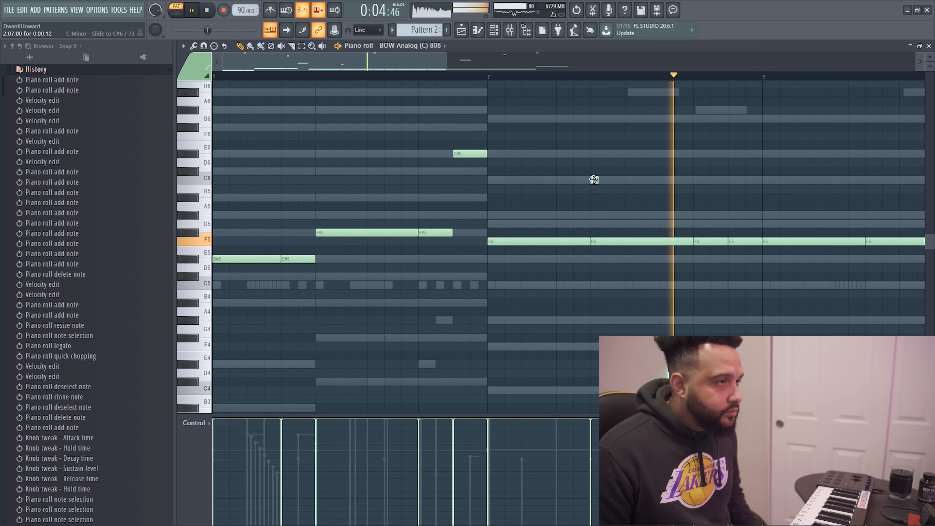
scroll(594, 177, up, 5)
scroll(594, 178, down, 7)
drag(440, 69, 563, 75)
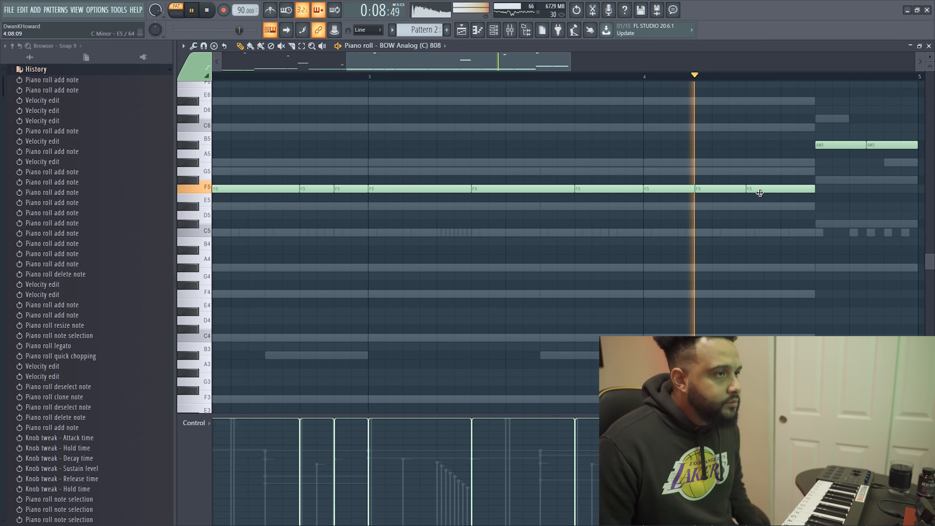
scroll(587, 135, up, 6)
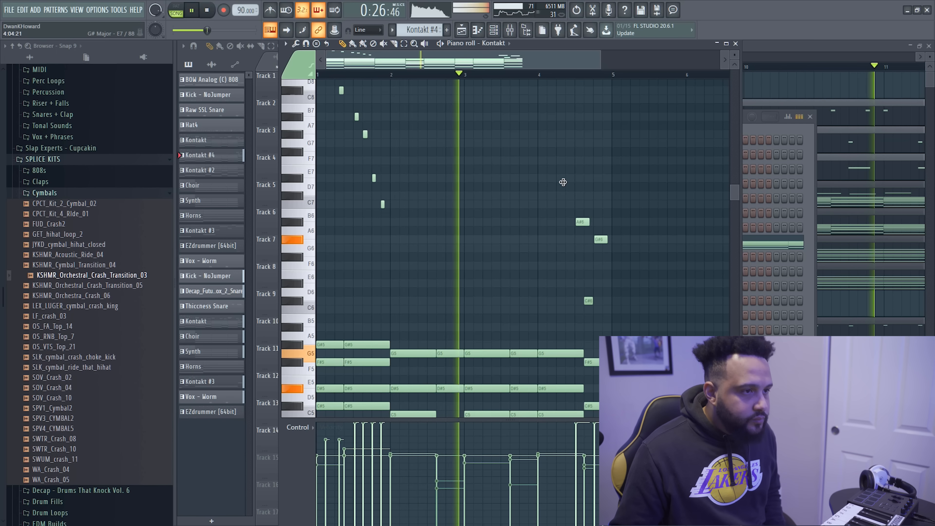
Step: Delete the high melody notes at the end of bar 4 in the Kontakt #4 pattern and return to the playlist
right_click(587, 223)
right_click(600, 239)
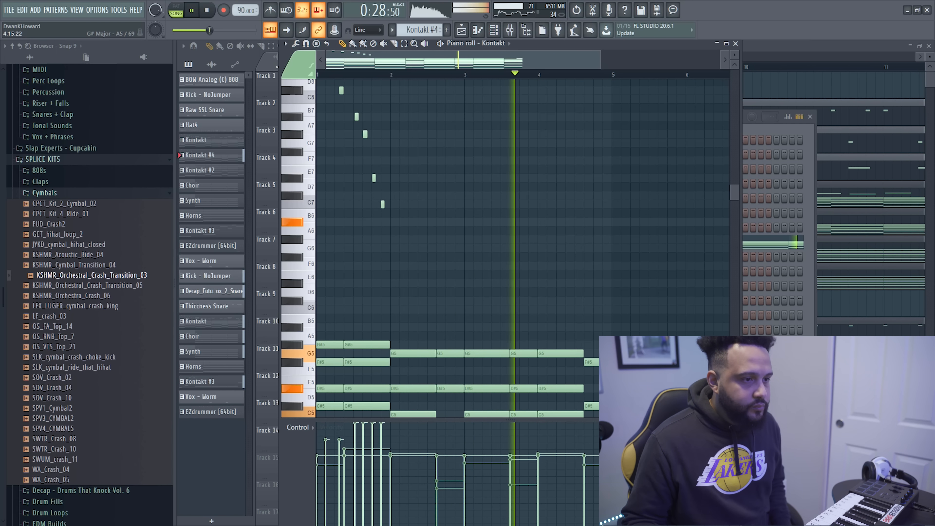
click(844, 49)
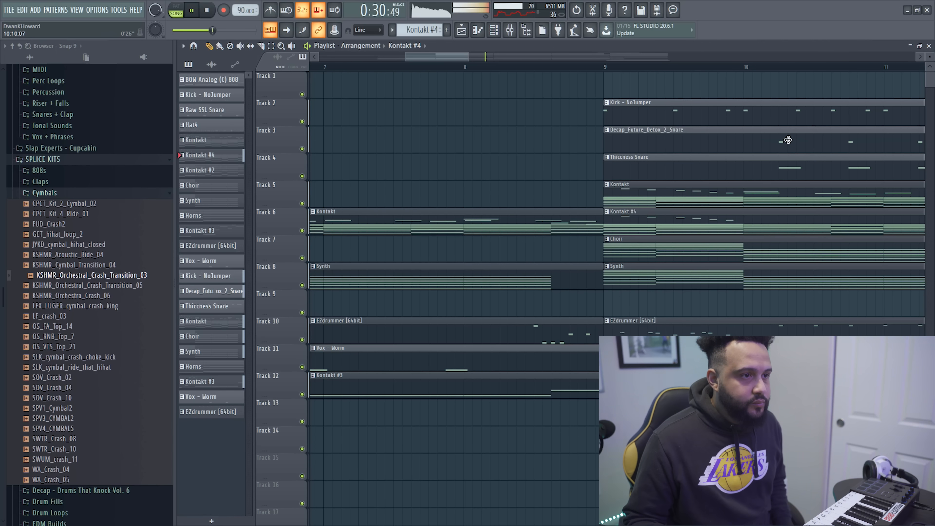
Step: Replace the bar 17 Kontakt clip on Track 6 with Kontakt #4 and trim the bar 17 kick and snare clips to end at bar 20
drag(470, 60, 689, 76)
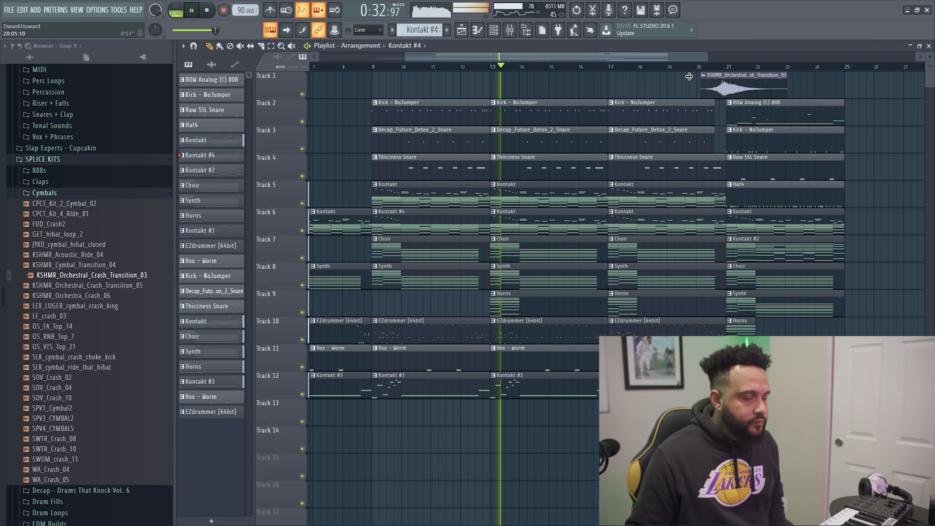
right_click(633, 224)
drag(614, 217, 634, 209)
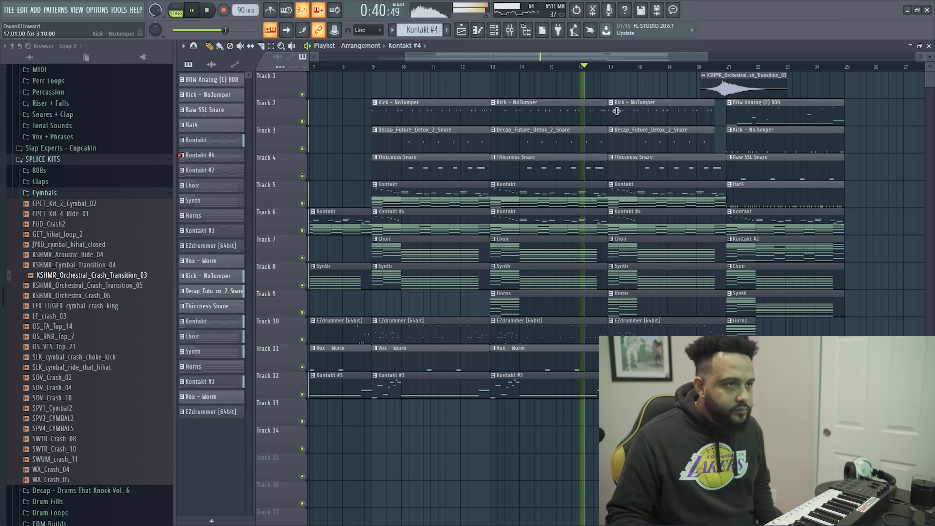
drag(610, 124, 613, 124)
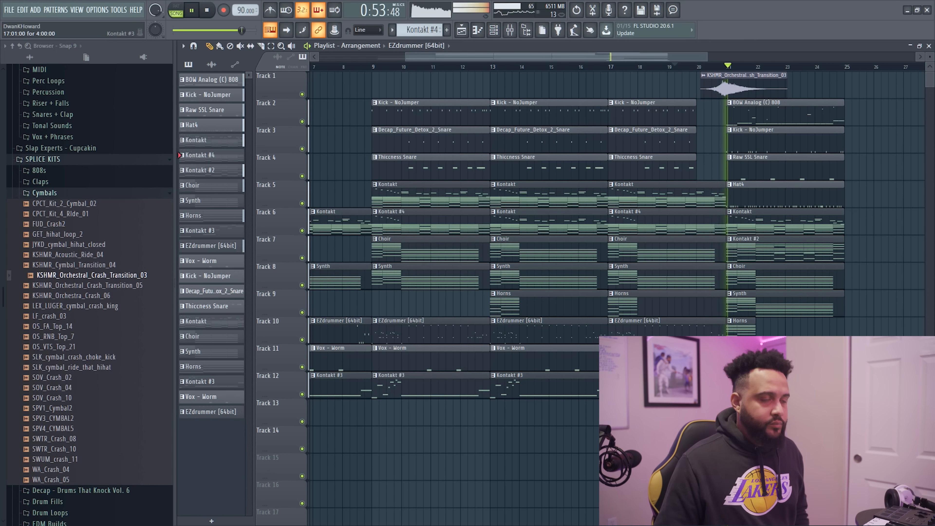
Step: Select the block of pattern clips starting at bar 21 from Track 2 down to Track 10
drag(672, 60, 724, 55)
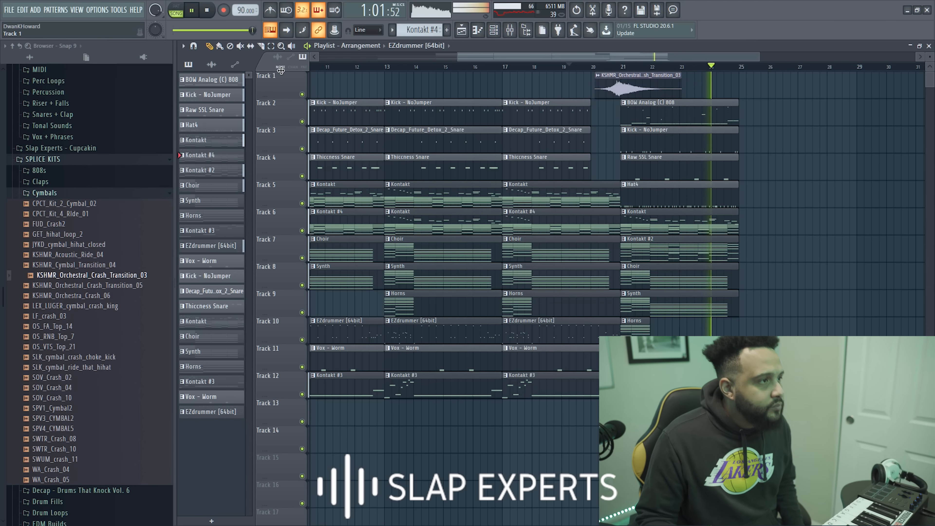
drag(776, 114, 637, 295)
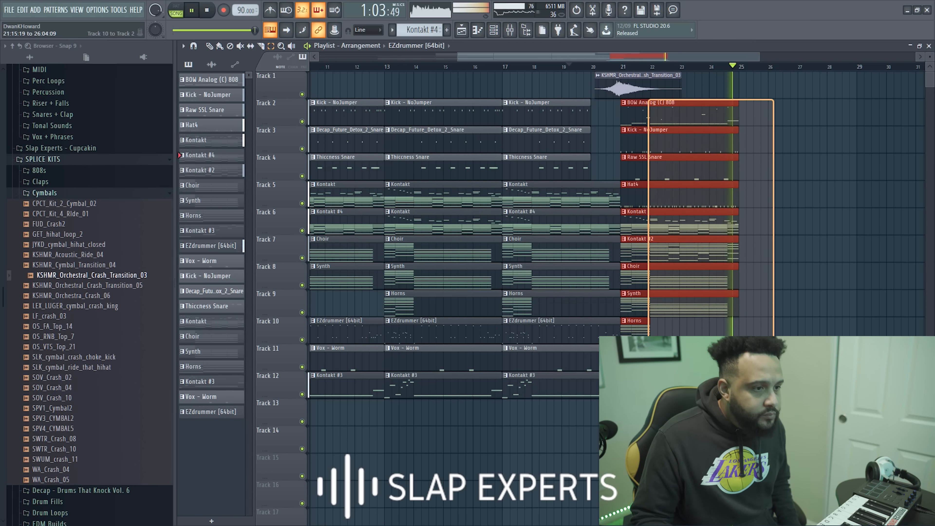